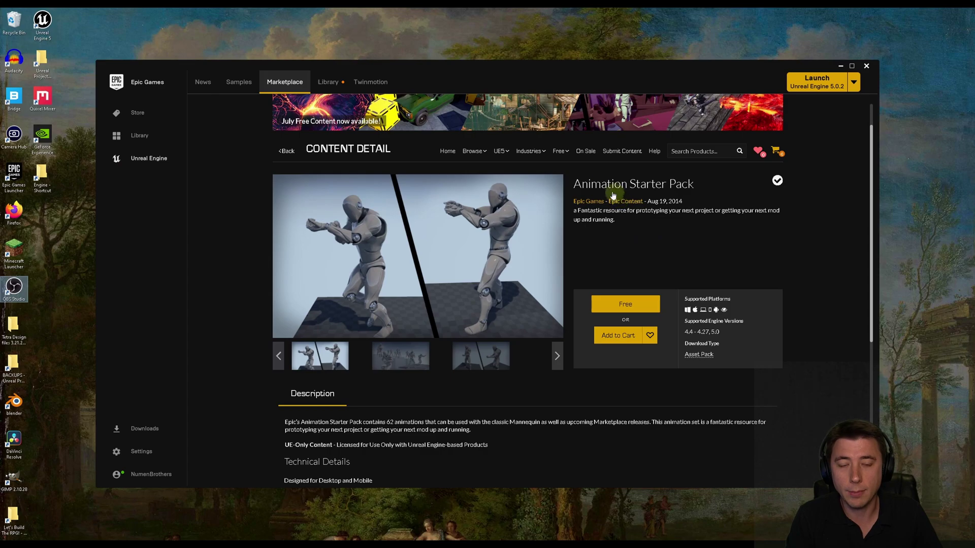
# Step: Browse the Animation Starter Pack's second and third preview images, ending on the second
pyautogui.click(386, 354)
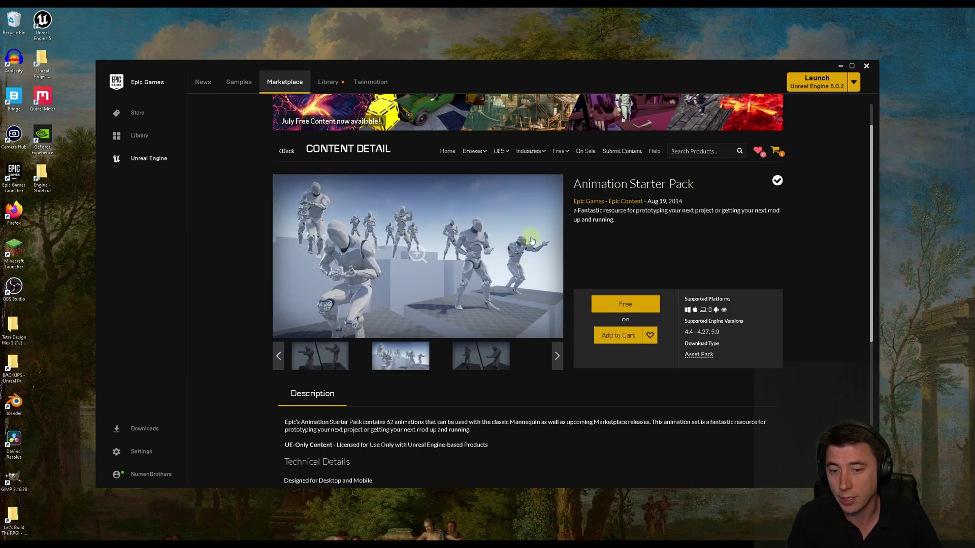
pyautogui.click(493, 348)
pyautogui.click(407, 356)
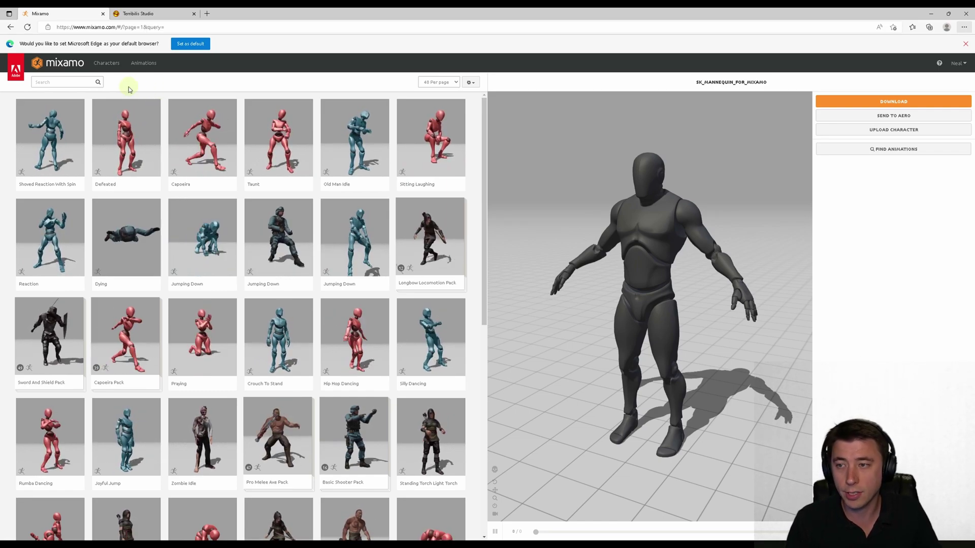
# Step: Search Mixamo's animations for 'spell', scroll the results, then go to the Mixamo Converter tab
pyautogui.click(51, 83)
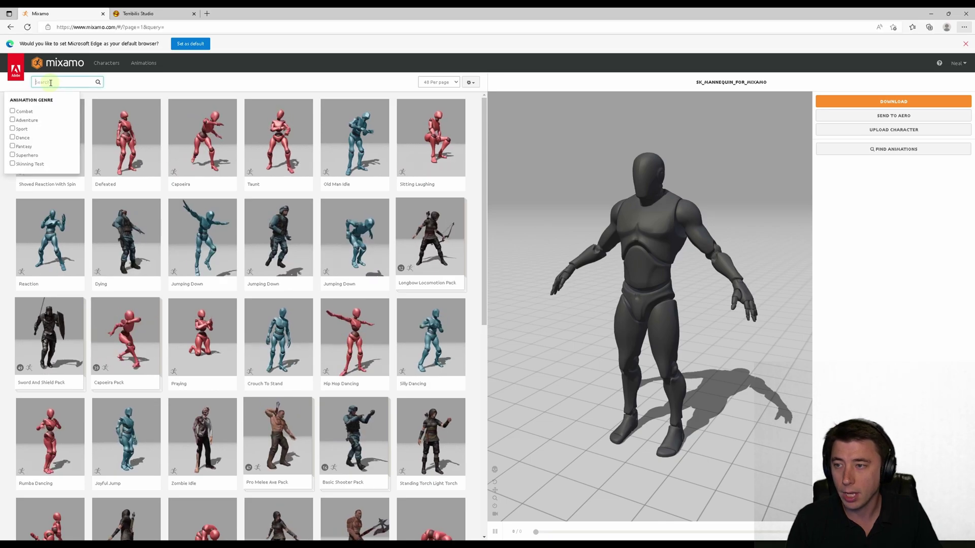
pyautogui.write('spell')
pyautogui.press('Return')
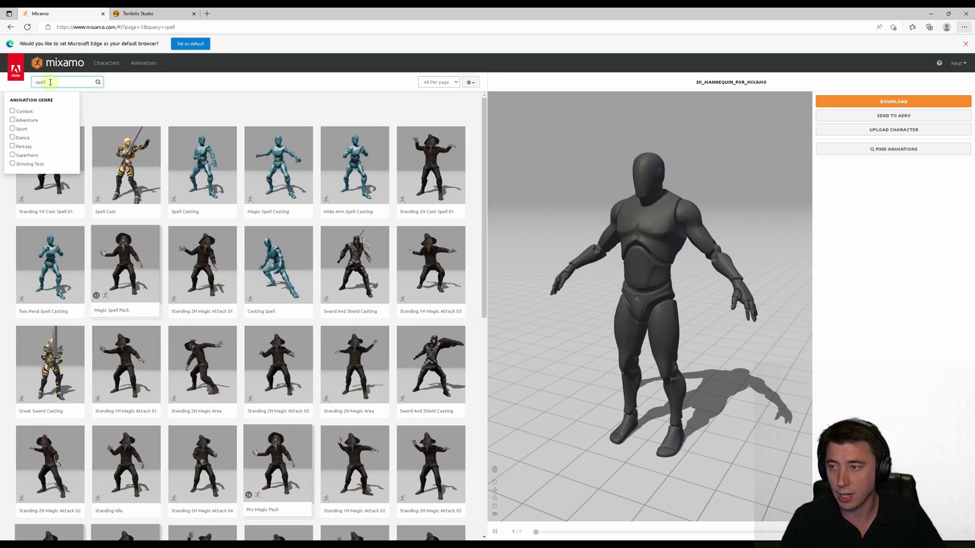
pyautogui.scroll(-5, 183, 223)
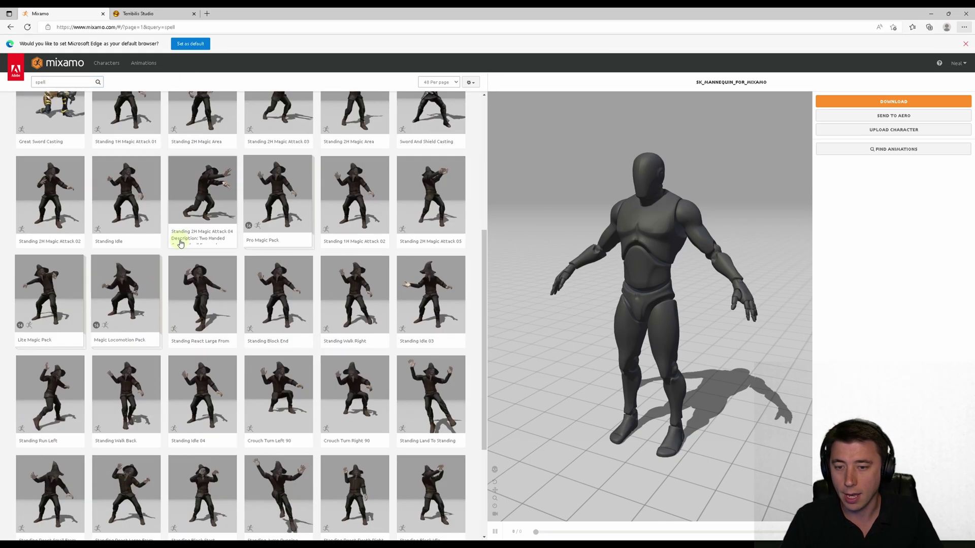
pyautogui.scroll(5, 183, 224)
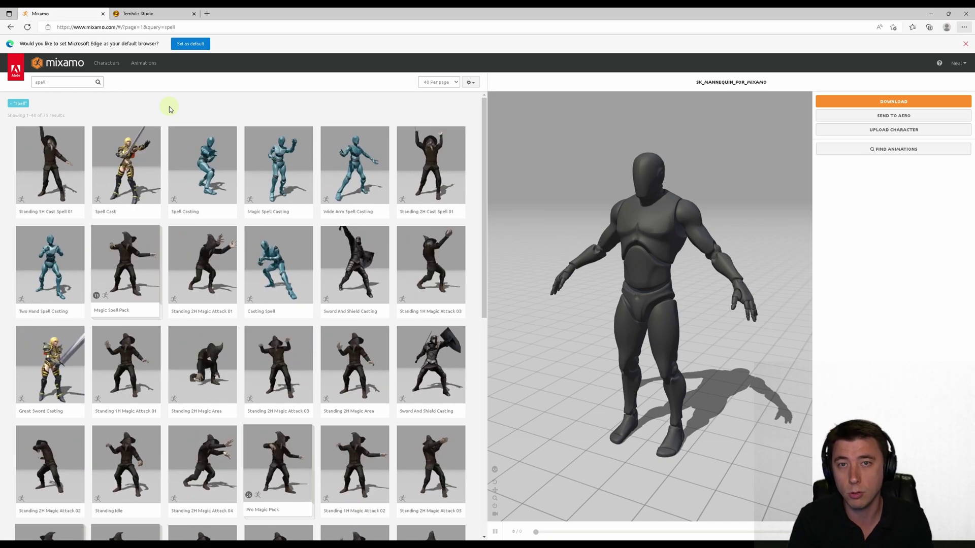
pyautogui.hotkey('ctrl', 'Tab')
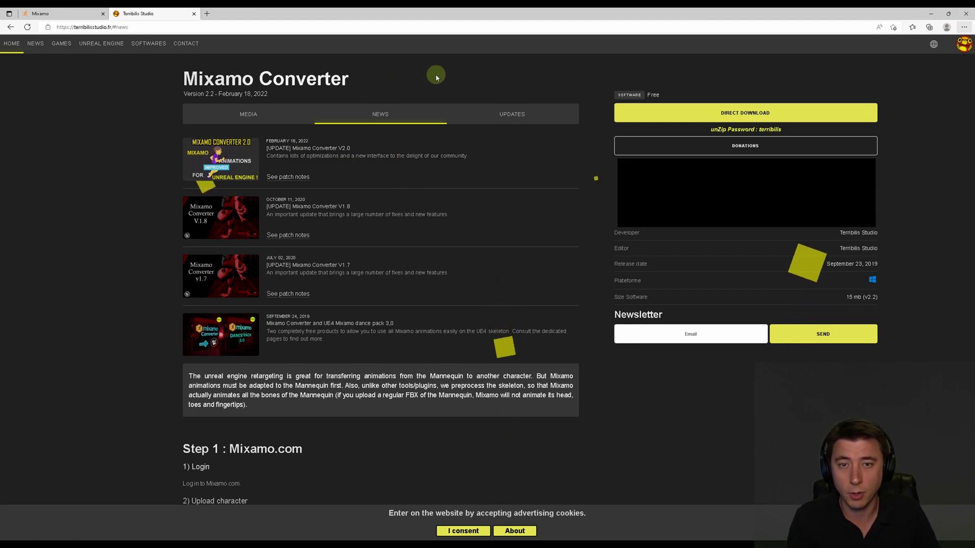
# Step: Start the Mixamo Converter 2.2 direct download and select the unzip password shown below it
pyautogui.click(757, 114)
pyautogui.moveTo(710, 129); pyautogui.dragTo(721, 129)
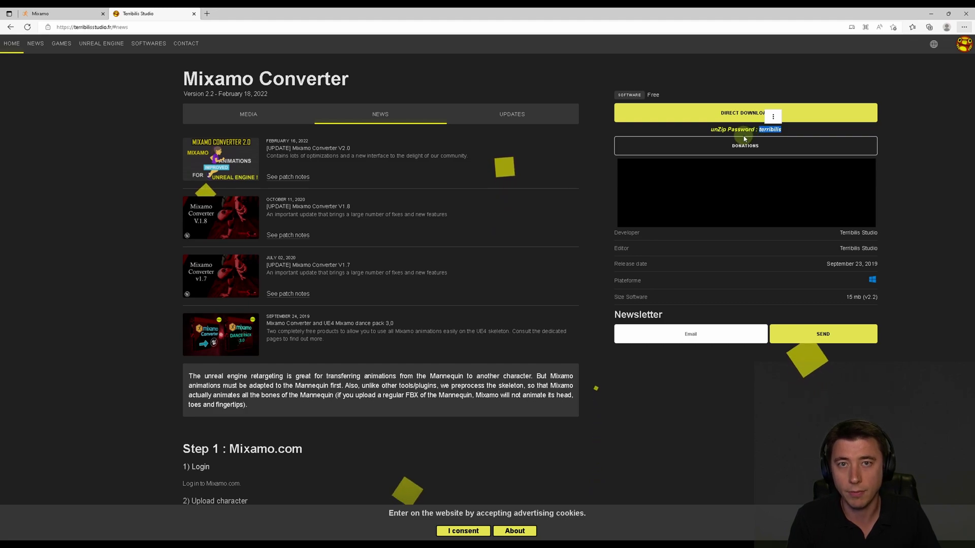
pyautogui.click(729, 150)
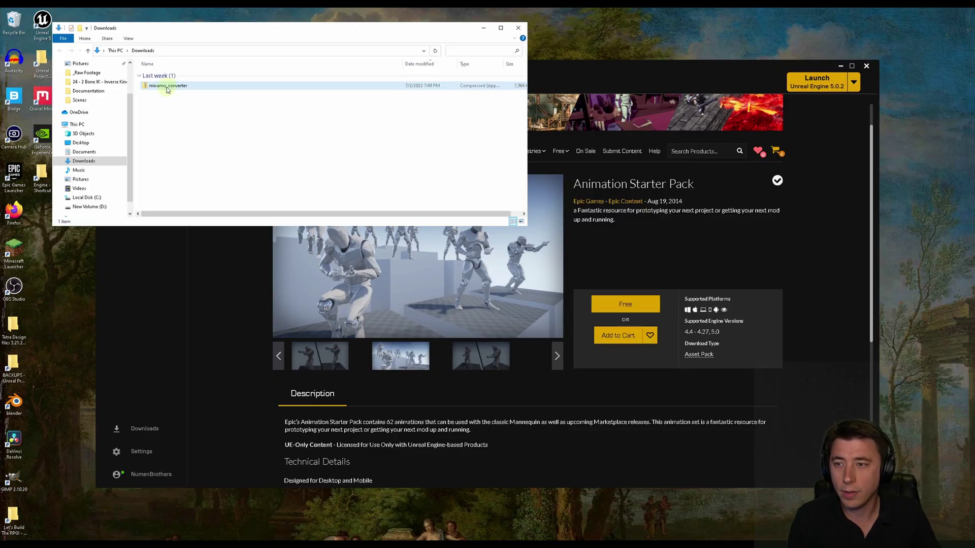
# Step: Extract the mixamo_converter folder from the archive to the desktop, supplying the archive password
pyautogui.doubleClick(167, 87)
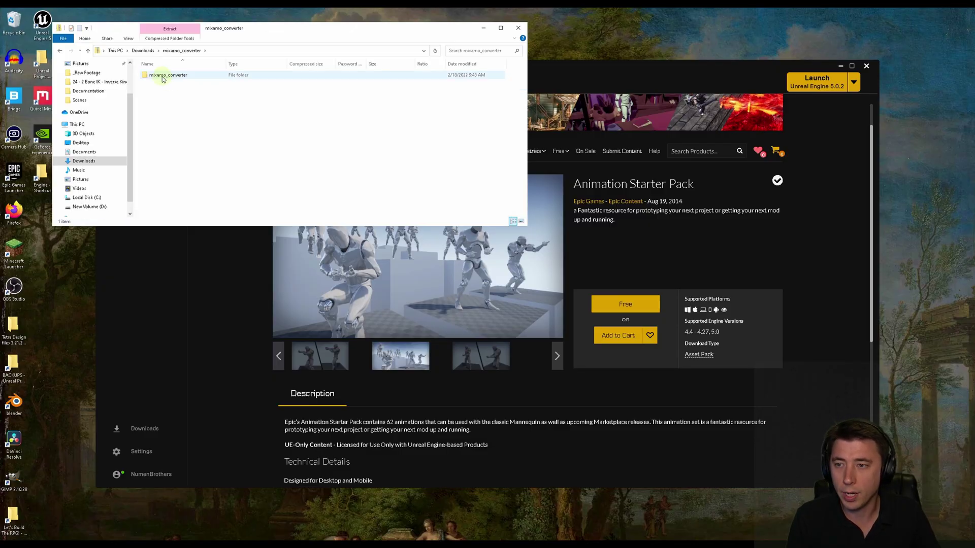
pyautogui.moveTo(65, 282); pyautogui.dragTo(65, 282)
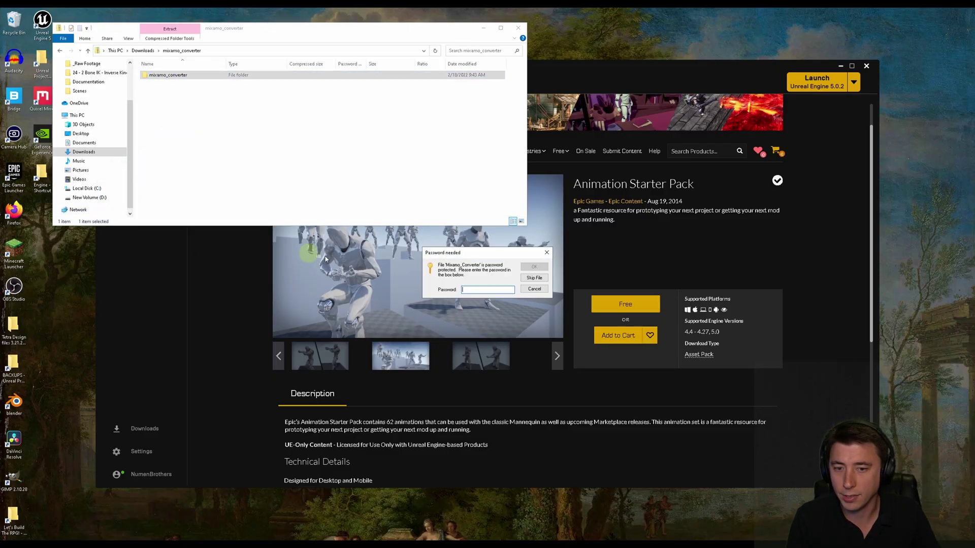
pyautogui.click(475, 291)
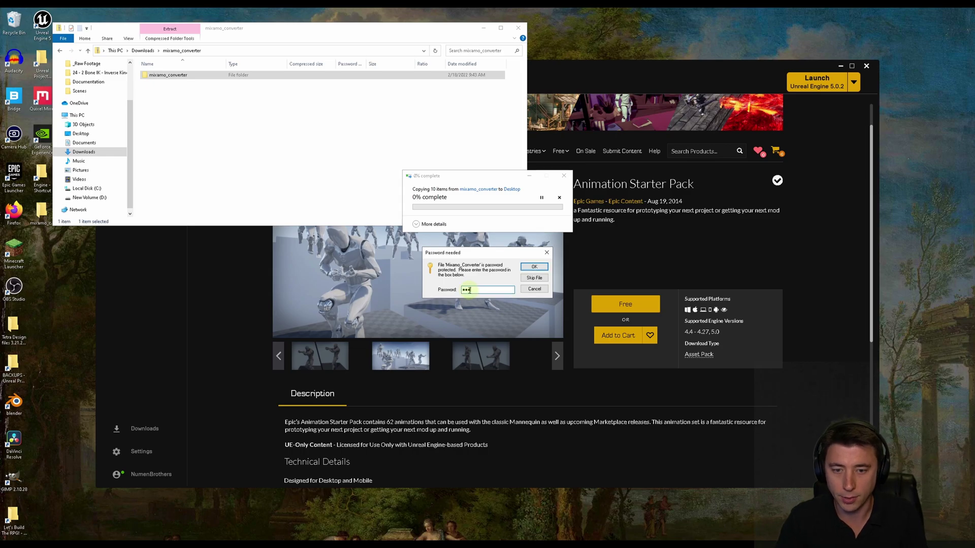
pyautogui.press('Return')
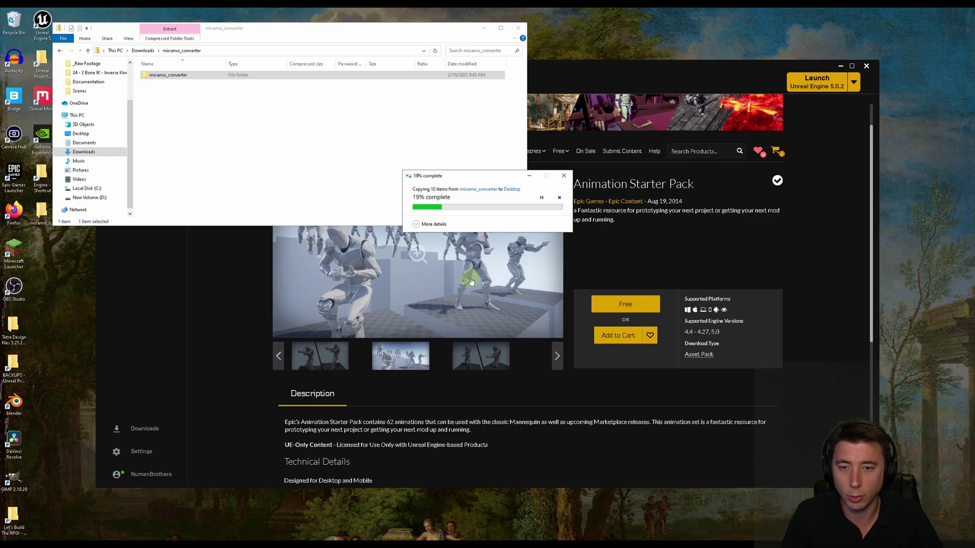
pyautogui.press('super+d')
# Step: Launch Mixamo_Converter from the extracted folder, allowing the unrecognized app to run anyway
pyautogui.doubleClick(70, 290)
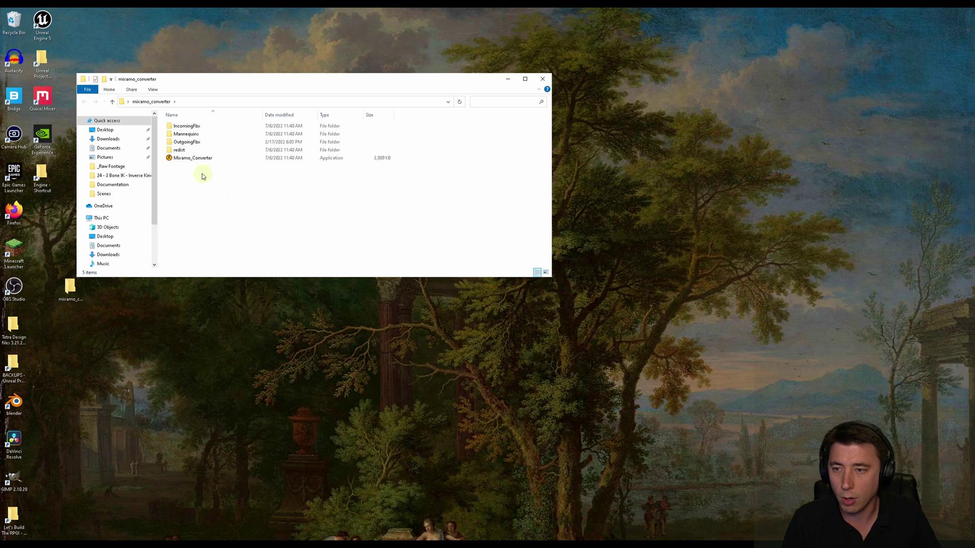
pyautogui.click(192, 159)
pyautogui.doubleClick(192, 159)
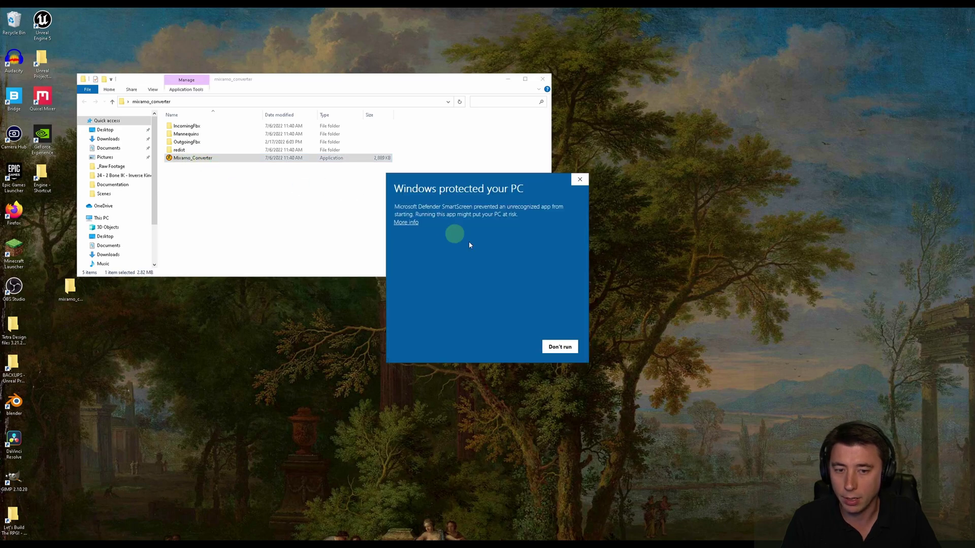
pyautogui.click(511, 347)
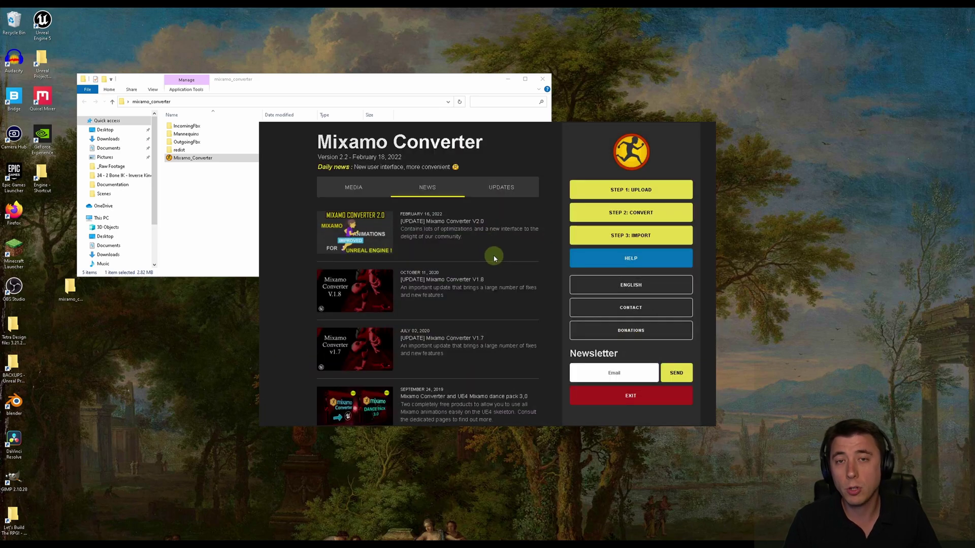
# Step: View the converter's STEP 1: UPLOAD instructions and open its Mannequins folder
pyautogui.click(628, 195)
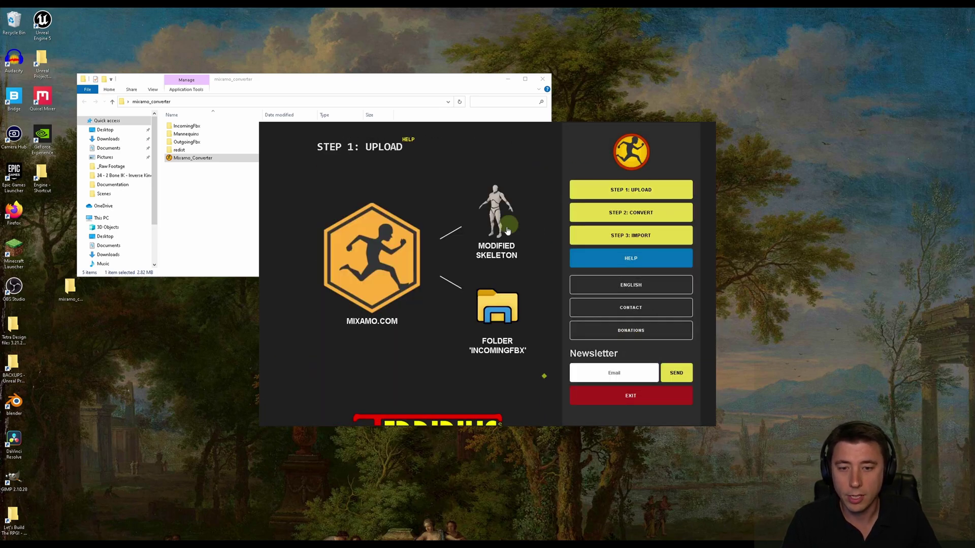
pyautogui.click(190, 232)
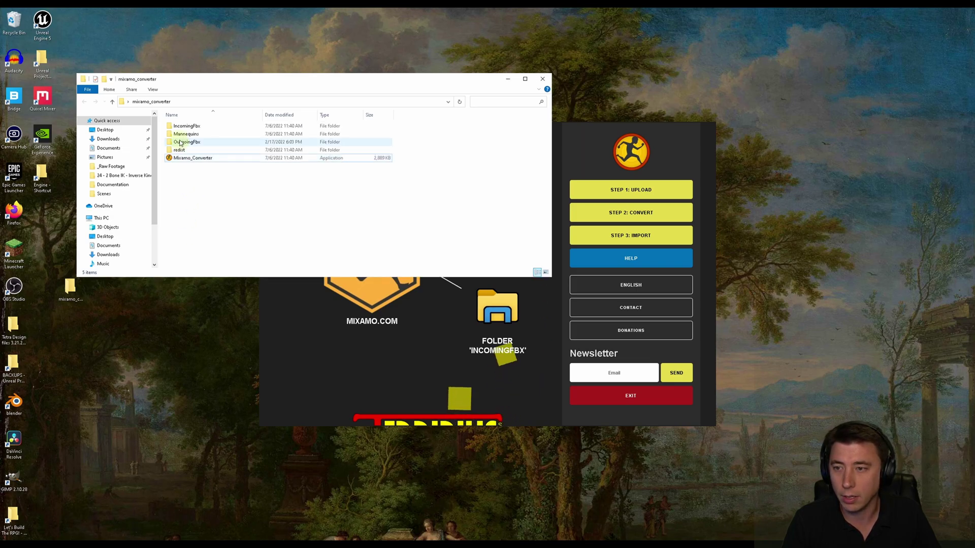
pyautogui.doubleClick(186, 134)
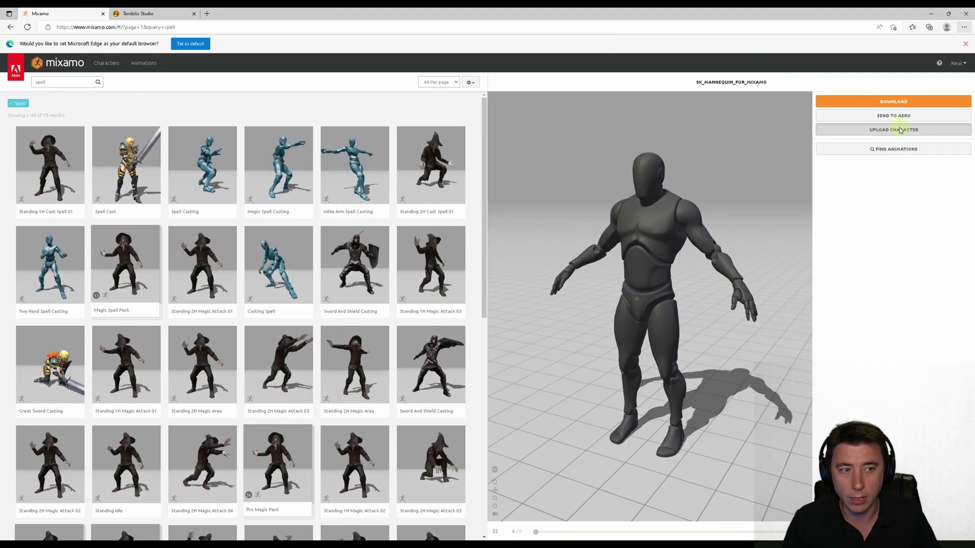
# Step: Upload SK_Mannequin_For_Mixamo as a custom character and confirm it through the auto-rigger
pyautogui.click(900, 131)
pyautogui.hotkey('alt', 'Tab')
pyautogui.moveTo(206, 318); pyautogui.dragTo(429, 231)
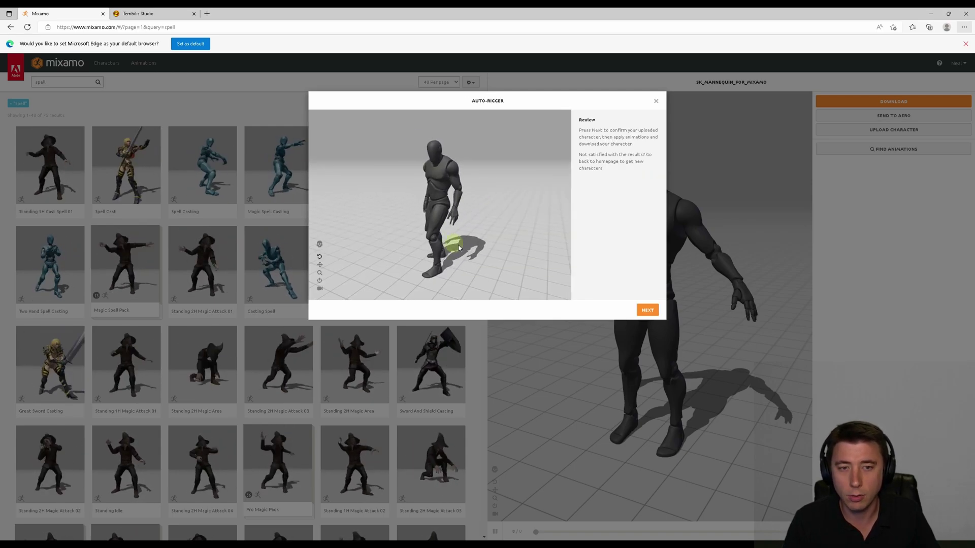
pyautogui.click(654, 311)
pyautogui.click(651, 309)
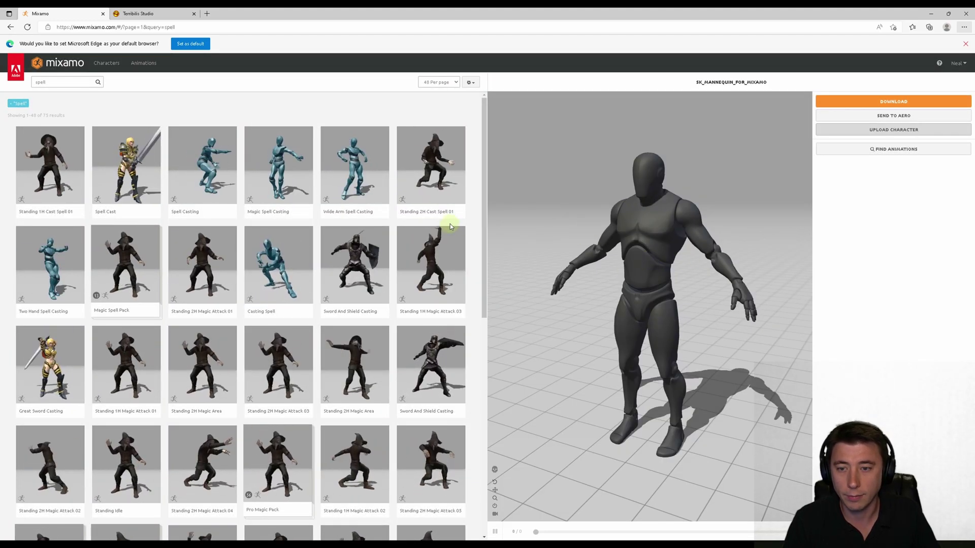
# Step: Preview Standing 2H Cast Spell 01, then replace the 'spell' search with 'Bobot Hip Hop Dance'
pyautogui.click(427, 157)
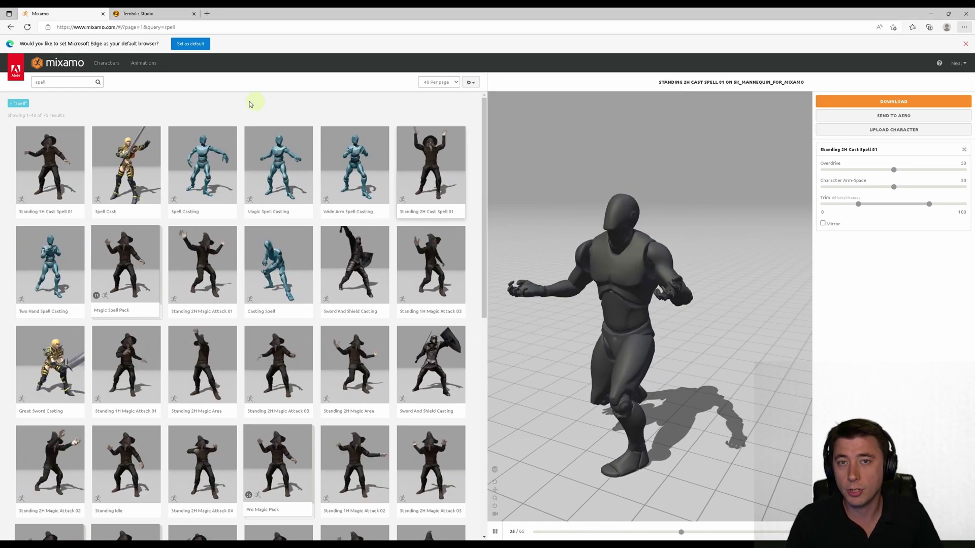
pyautogui.doubleClick(66, 81)
pyautogui.write('B')
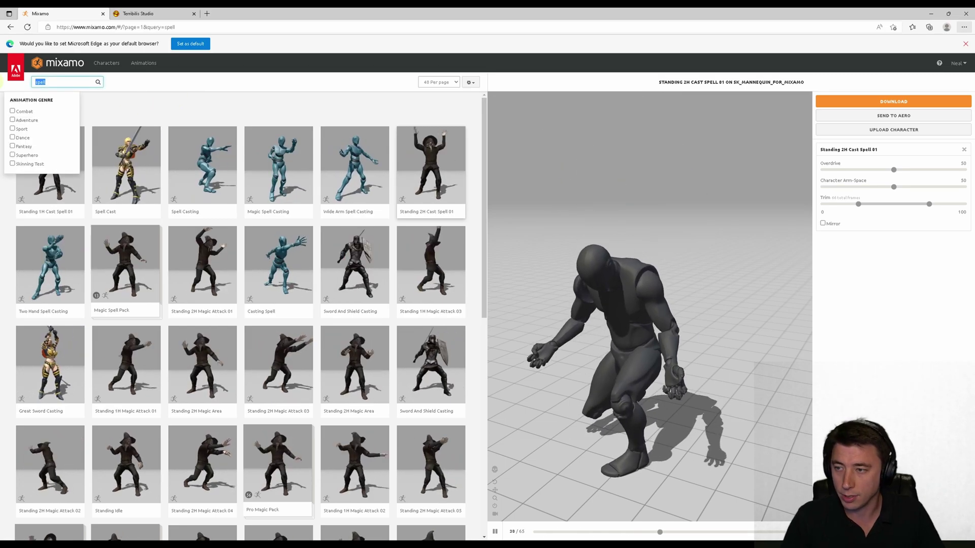
pyautogui.write('obot Hip H')
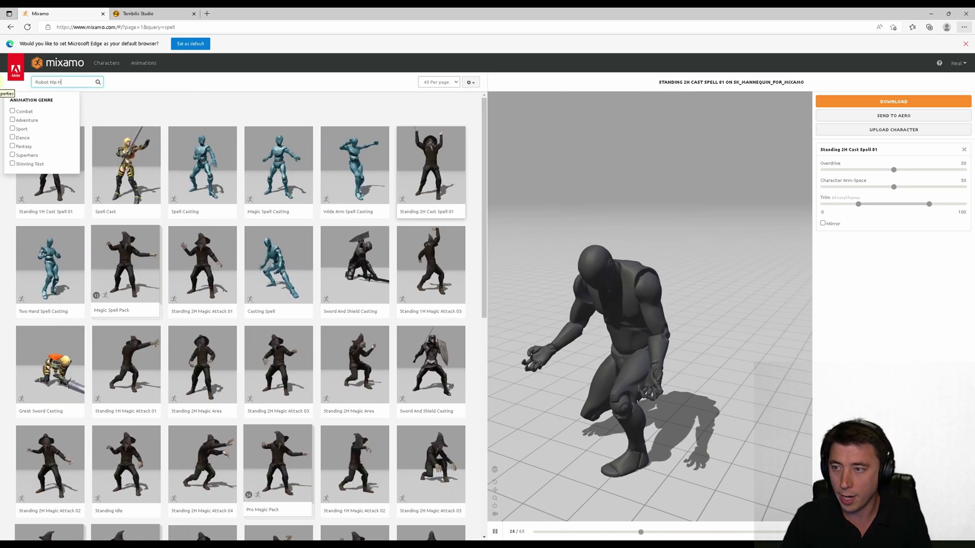
pyautogui.write('op Dance')
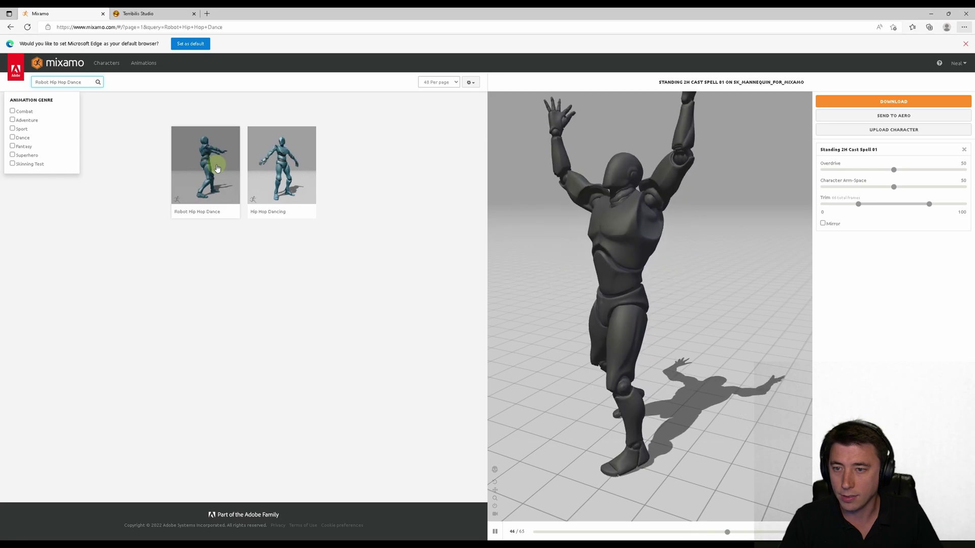
# Step: Preview Robot Hip Hop Dance, pause it, and adjust Focus, Overdrive and Character Arm-Space sliders
pyautogui.click(219, 172)
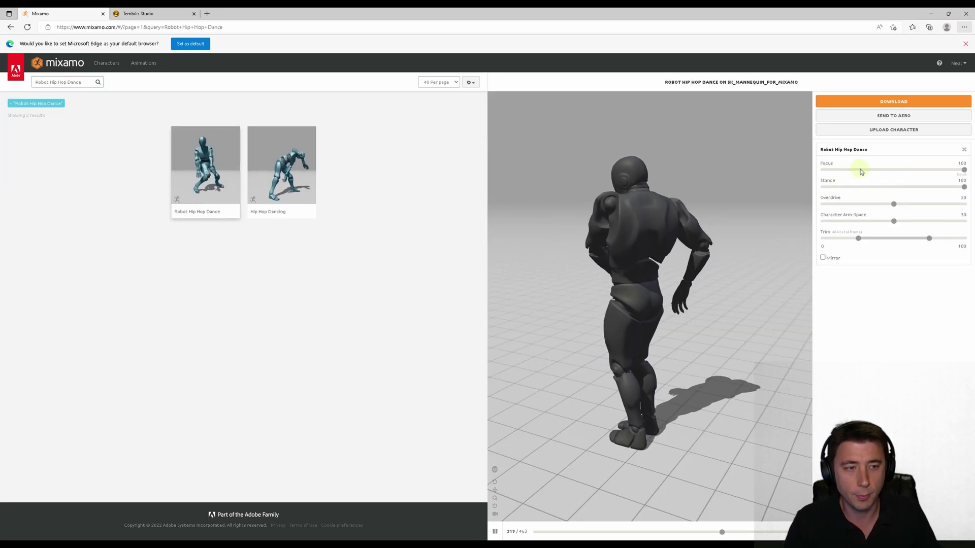
pyautogui.click(964, 170)
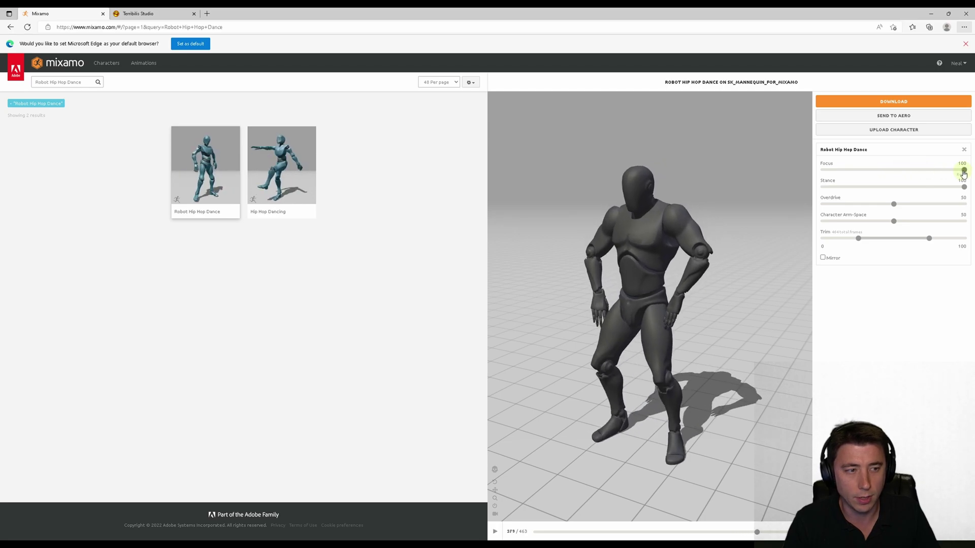
pyautogui.moveTo(893, 174); pyautogui.dragTo(890, 174)
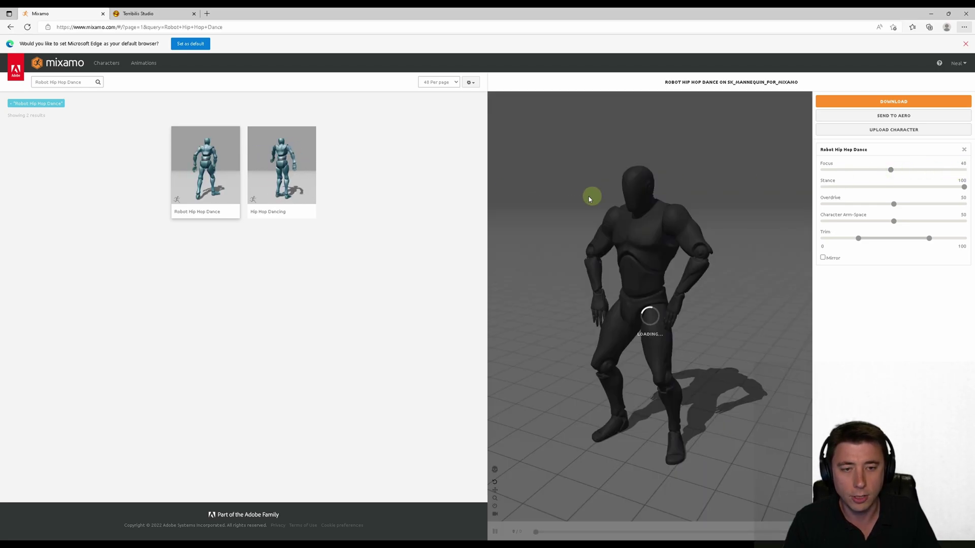
pyautogui.moveTo(892, 170); pyautogui.dragTo(960, 178)
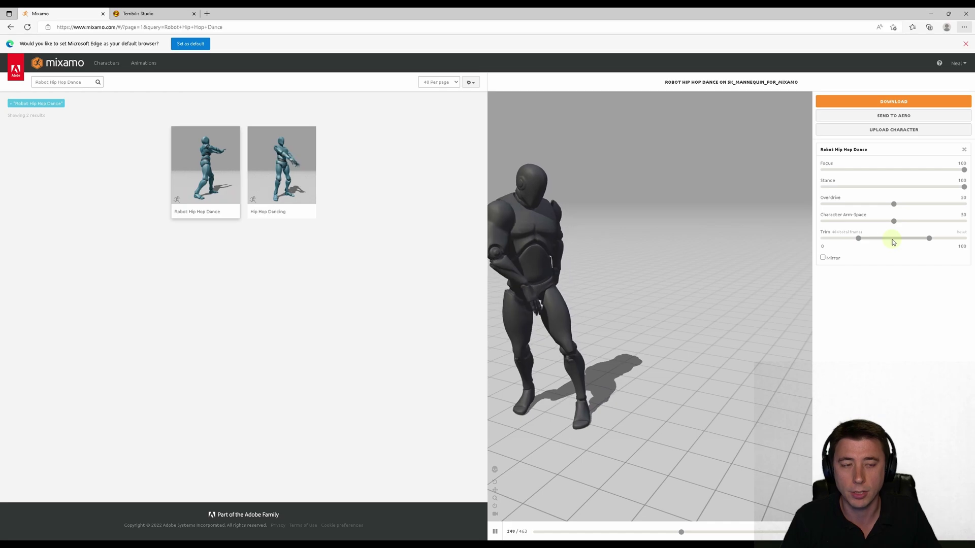
pyautogui.moveTo(896, 205); pyautogui.dragTo(942, 207)
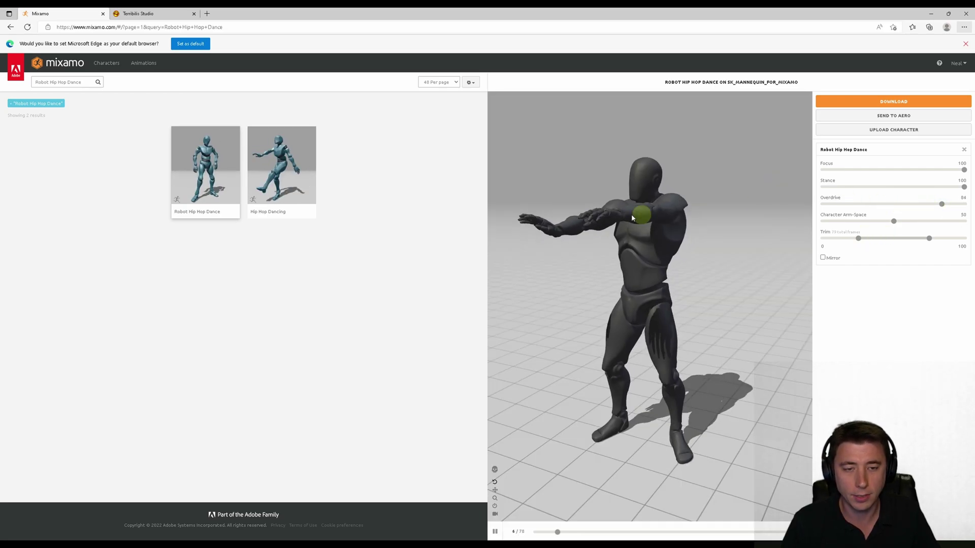
pyautogui.moveTo(943, 206); pyautogui.dragTo(894, 204)
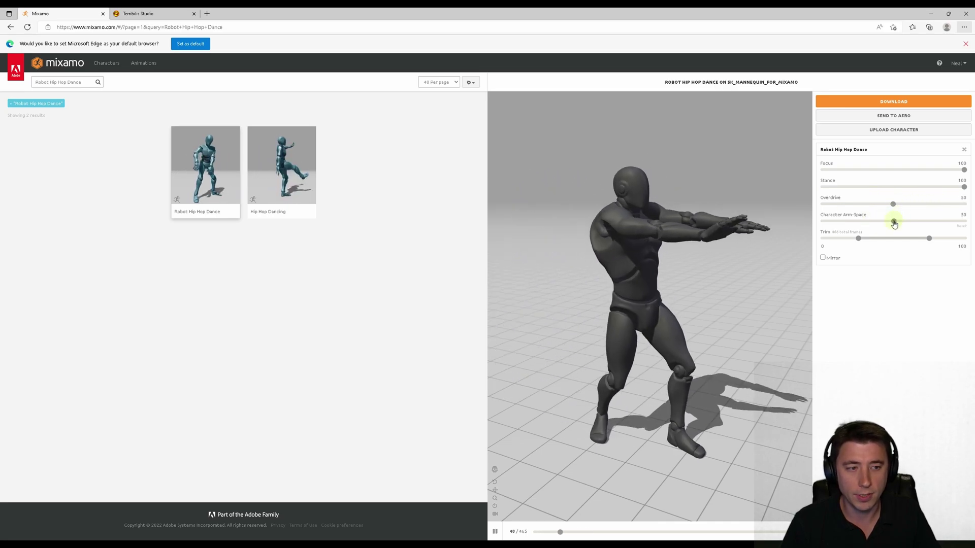
pyautogui.moveTo(945, 224); pyautogui.dragTo(920, 223)
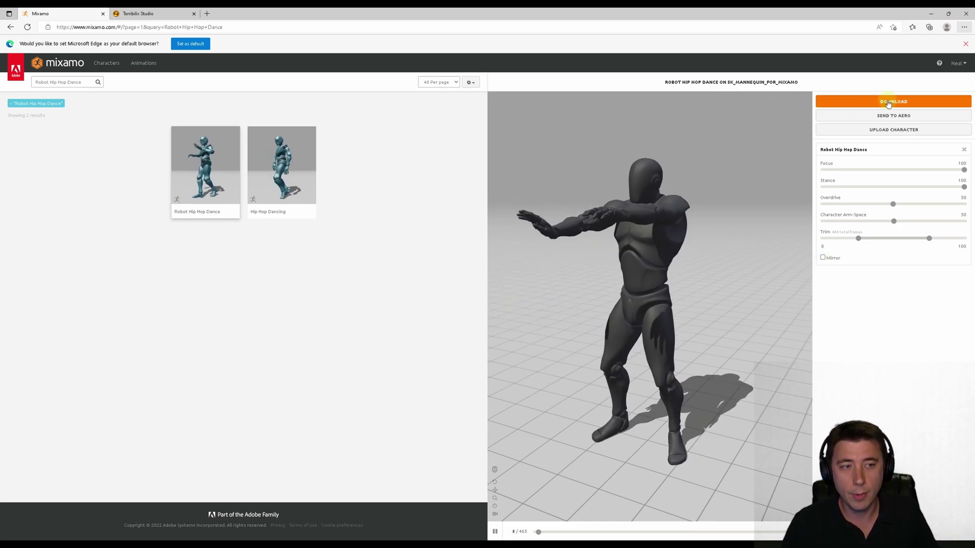
# Step: Download Robot Hip Hop Dance as FBX Binary Without Skin at 30 fps, then show it in folder
pyautogui.click(897, 102)
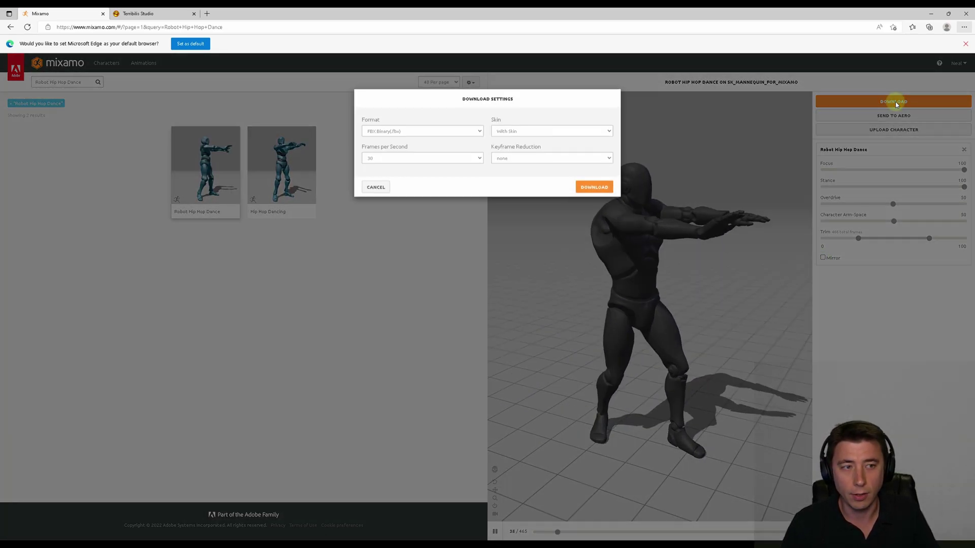
pyautogui.click(529, 132)
pyautogui.click(516, 150)
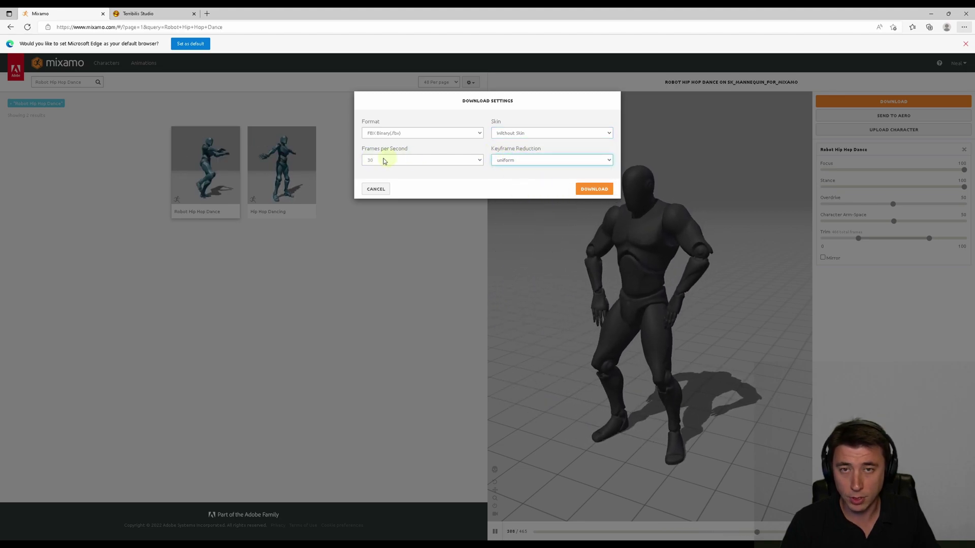
pyautogui.click(595, 189)
pyautogui.click(903, 58)
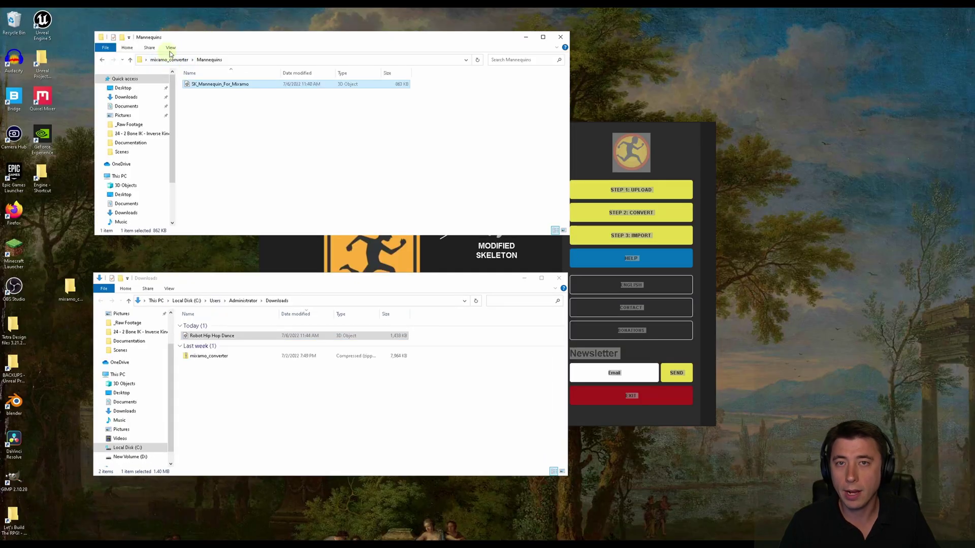
# Step: Move the Robot Hip Hop Dance FBX from Downloads into mixamo_converter's IncomingFbx folder
pyautogui.click(170, 60)
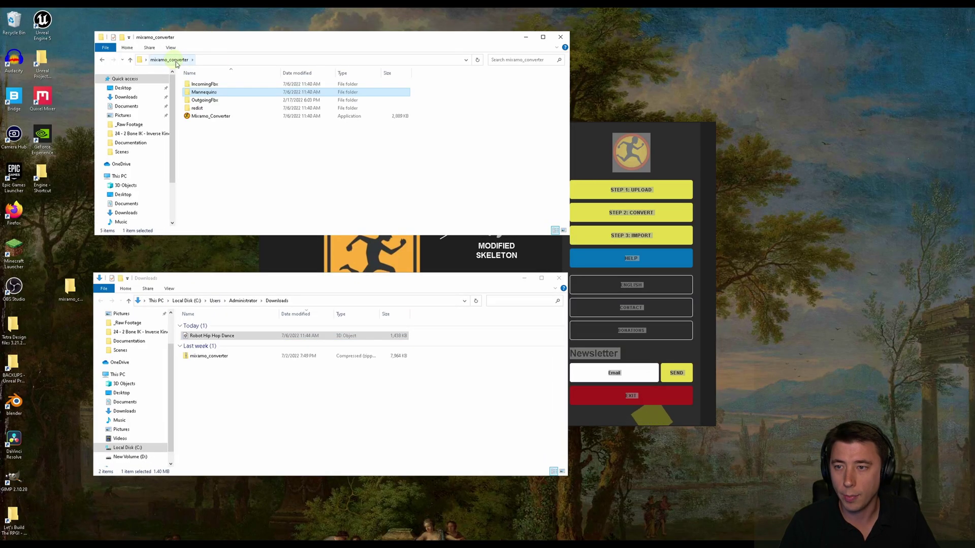
pyautogui.doubleClick(209, 84)
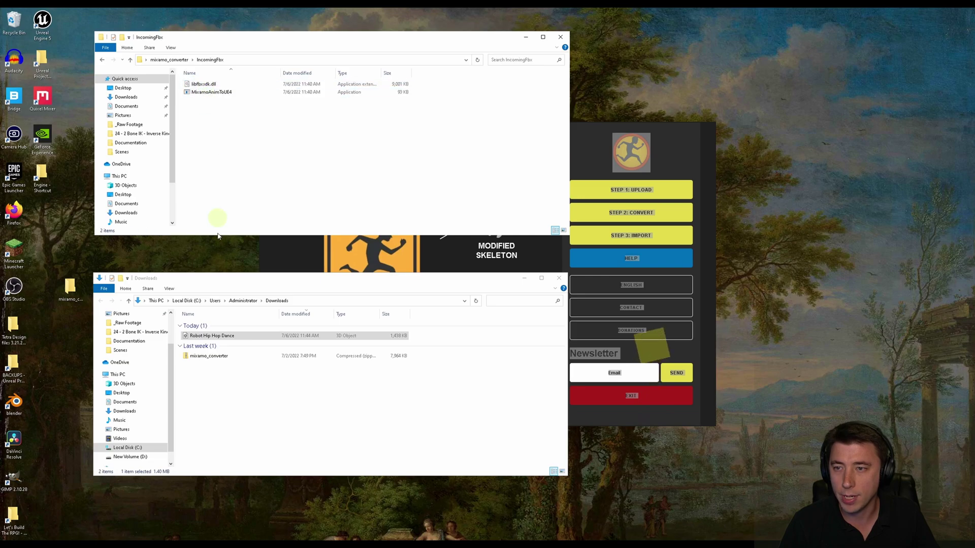
pyautogui.moveTo(221, 340); pyautogui.dragTo(222, 135)
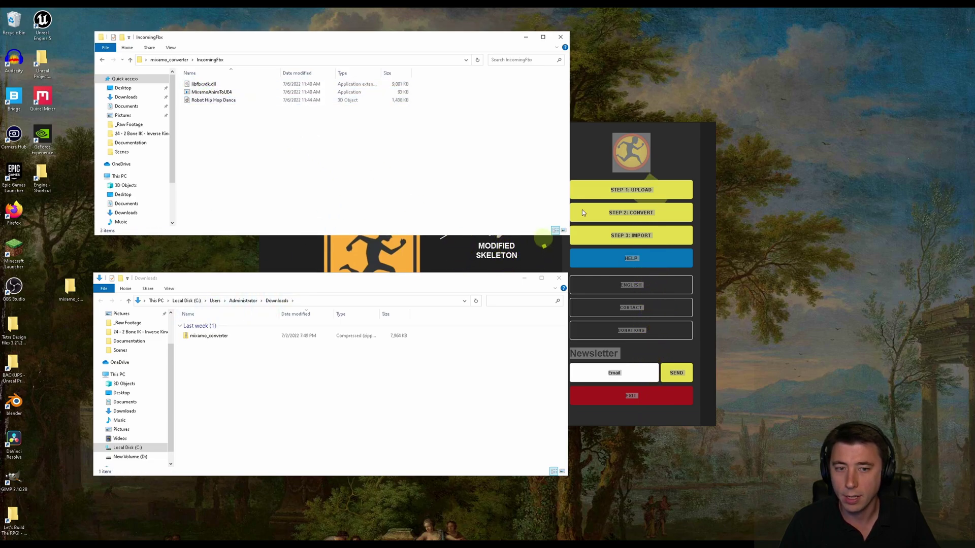
pyautogui.click(583, 135)
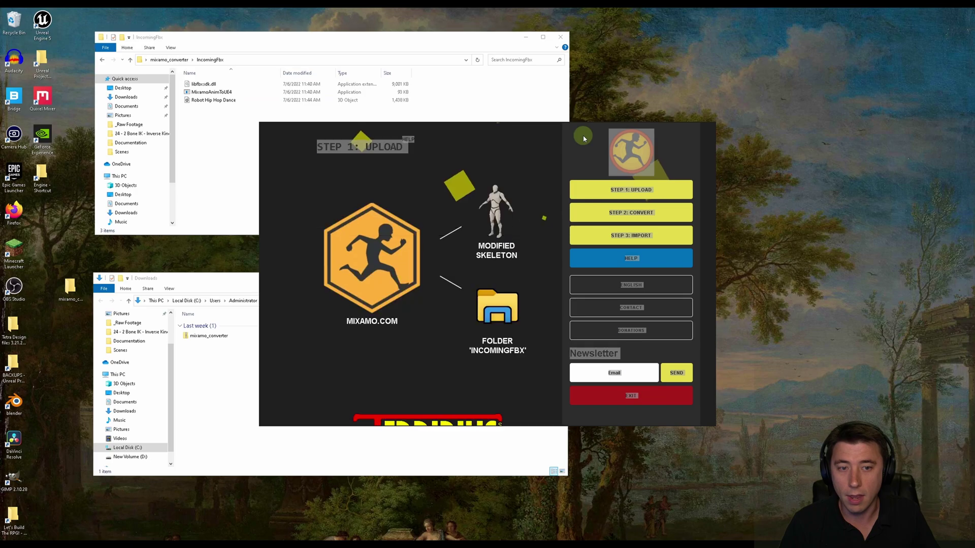
# Step: Run the Step 2 Unreal conversion into RobotHipHopDance, exit the converter, and reopen the mixamo_converter folder
pyautogui.click(642, 214)
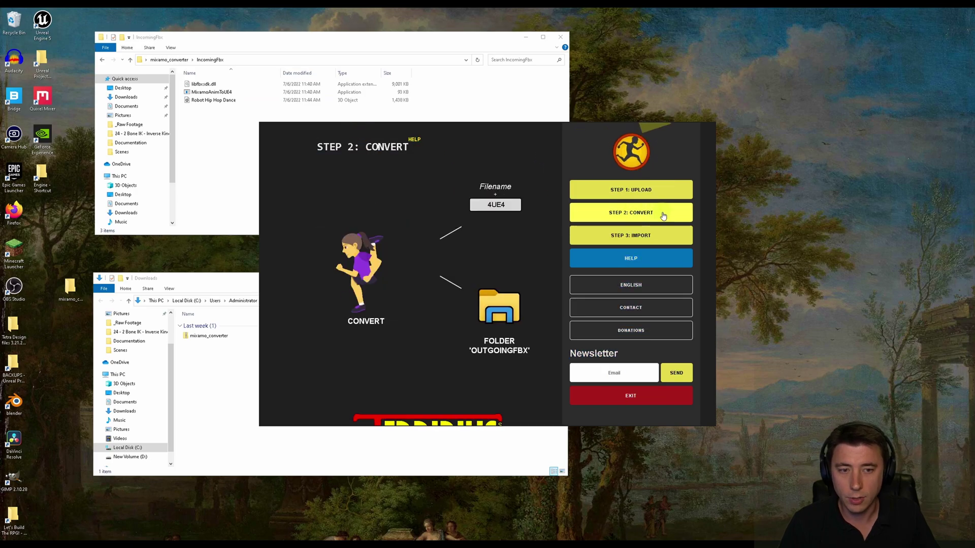
pyautogui.click(360, 255)
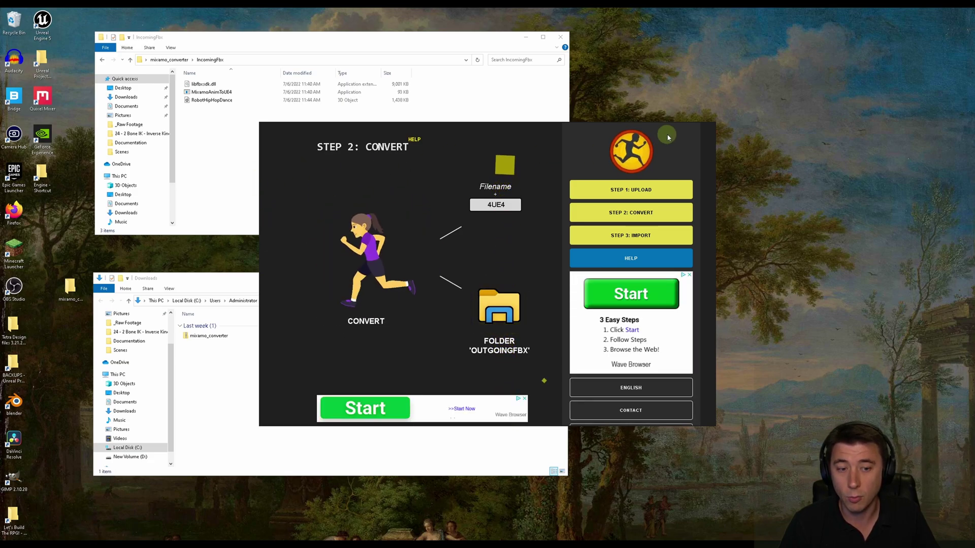
pyautogui.scroll(-4, 642, 386)
pyautogui.click(630, 289)
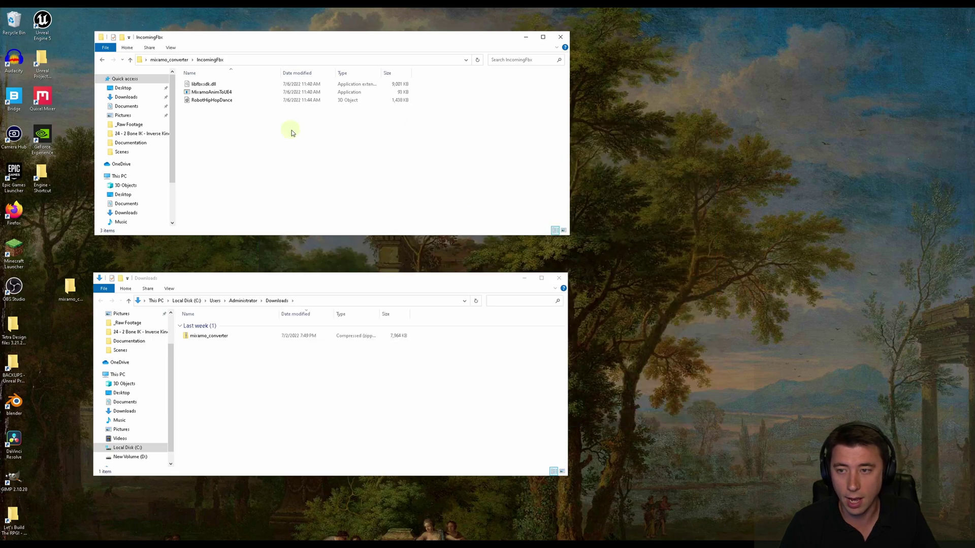
pyautogui.click(170, 60)
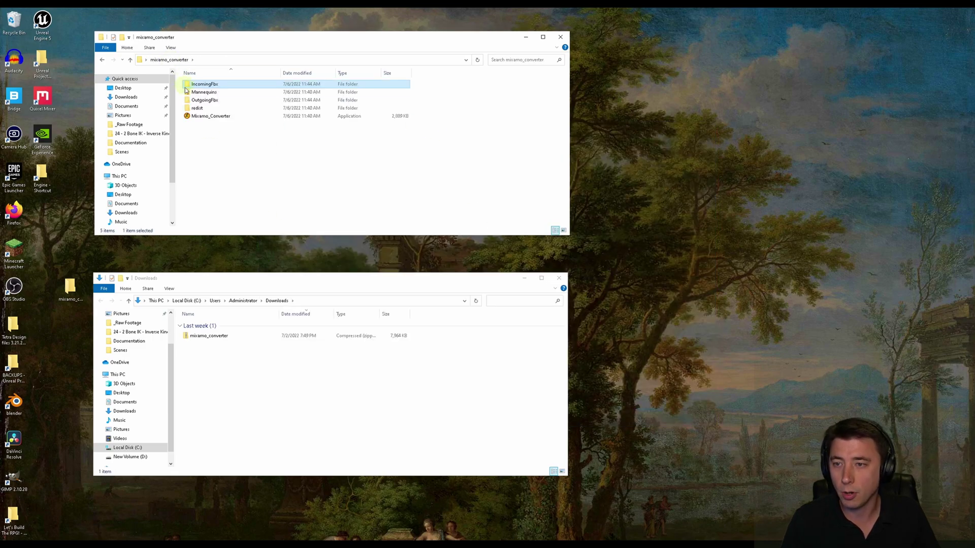